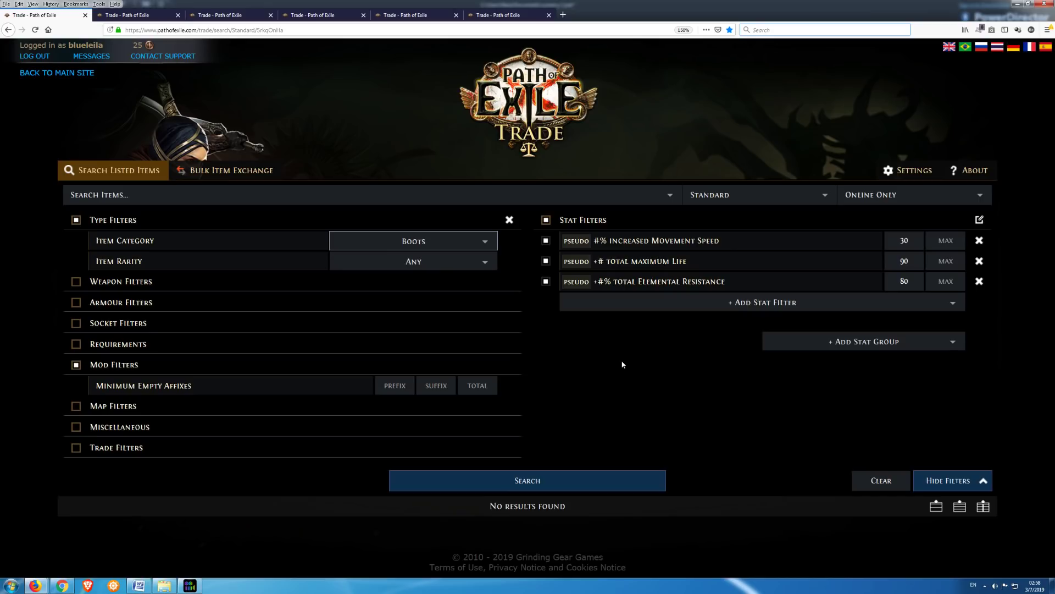
Switch to the Path of Exile game to check the crafting bench's resistance and attribute modifiers, and return to the trade site in Firefox
{"action": "key", "text": "alt+Tab"}
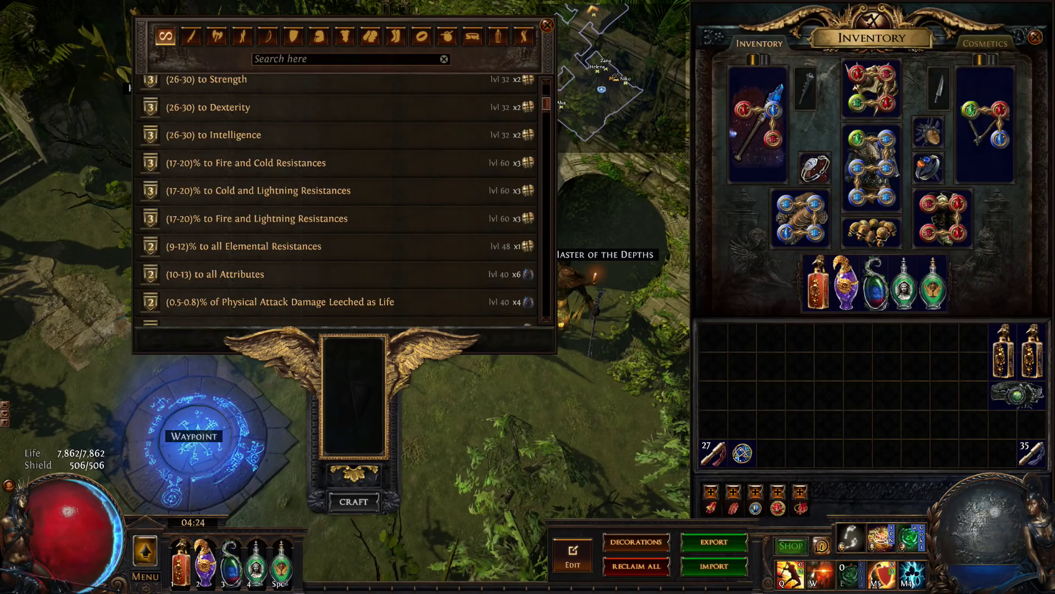
{"action": "key", "text": "alt+Tab"}
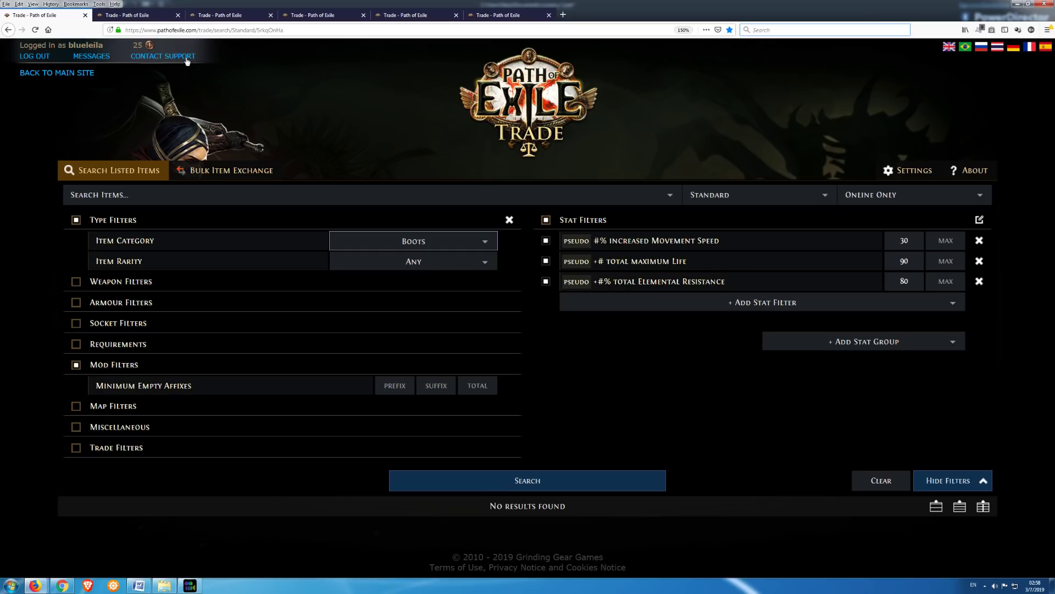
In the boots search requiring 1 empty suffix, enable the trade filters with the 40 Chaos Orb Equivalent maximum, run the search and activate live search
{"action": "left_click", "coordinate": [133, 15]}
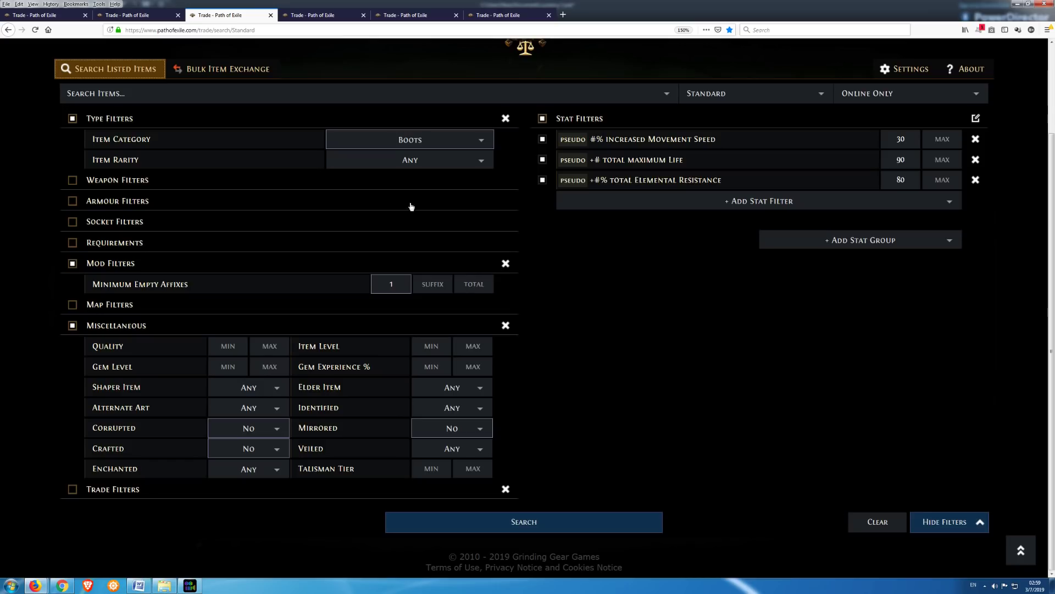
{"action": "left_click", "coordinate": [138, 15]}
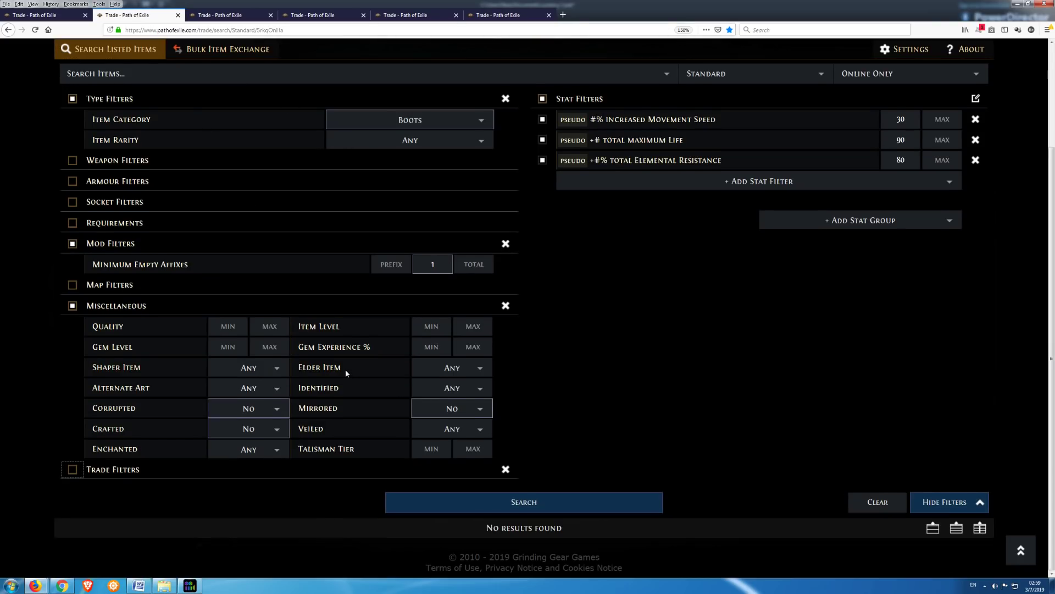
{"action": "left_click", "coordinate": [72, 469]}
{"action": "scroll", "coordinate": [120, 440], "scroll_direction": "down", "scroll_amount": 3}
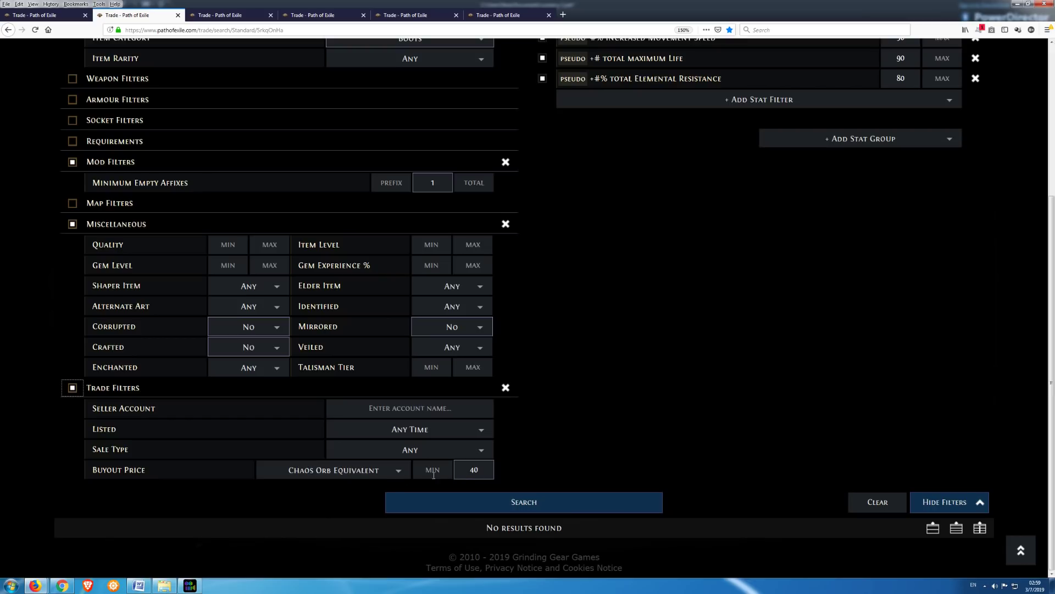
{"action": "left_click", "coordinate": [550, 501]}
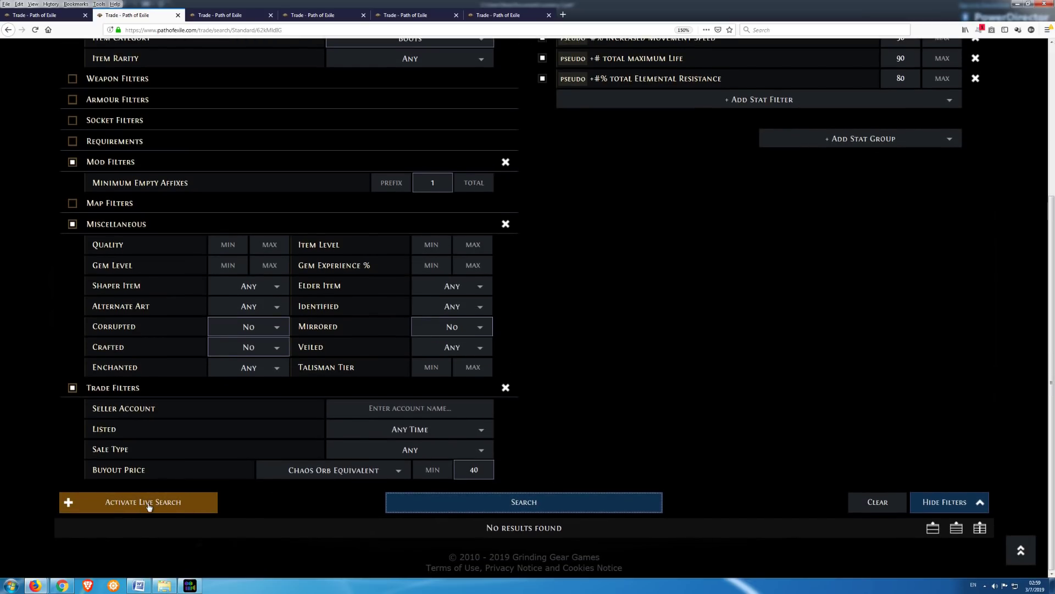
{"action": "left_click", "coordinate": [149, 502]}
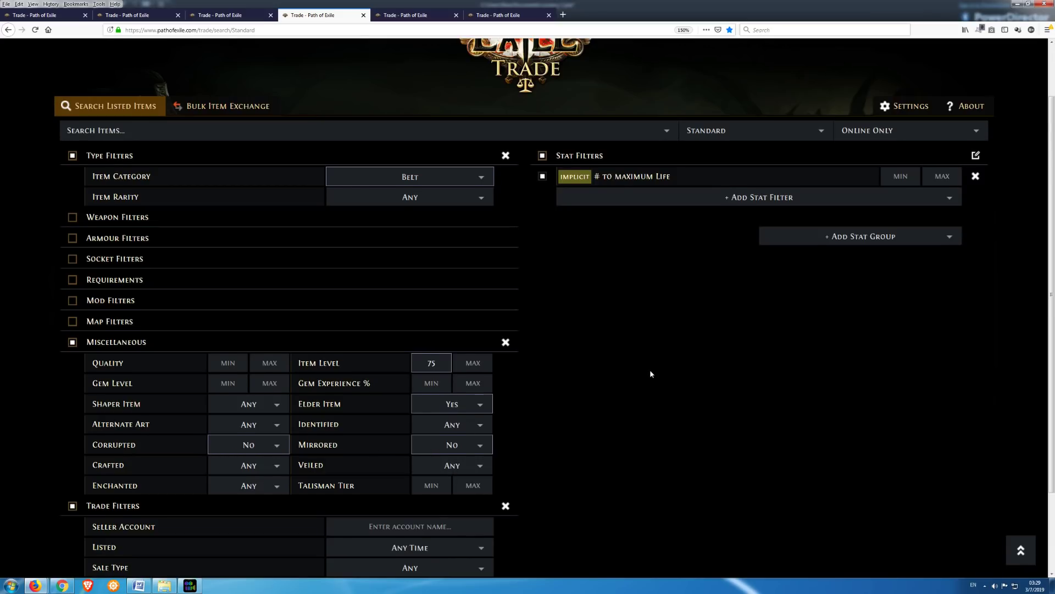
Review the filters of the Elder belt search and the Elder ring search, including item level, implicit stats and maximum buyout price
{"action": "scroll", "coordinate": [650, 370], "scroll_direction": "down", "scroll_amount": 3}
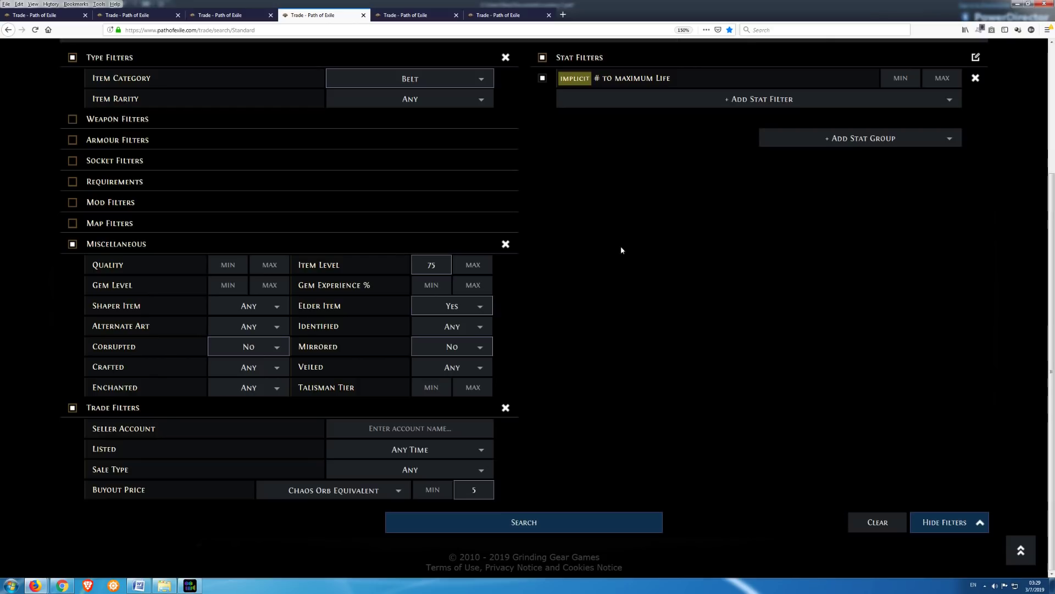
{"action": "left_click", "coordinate": [414, 15]}
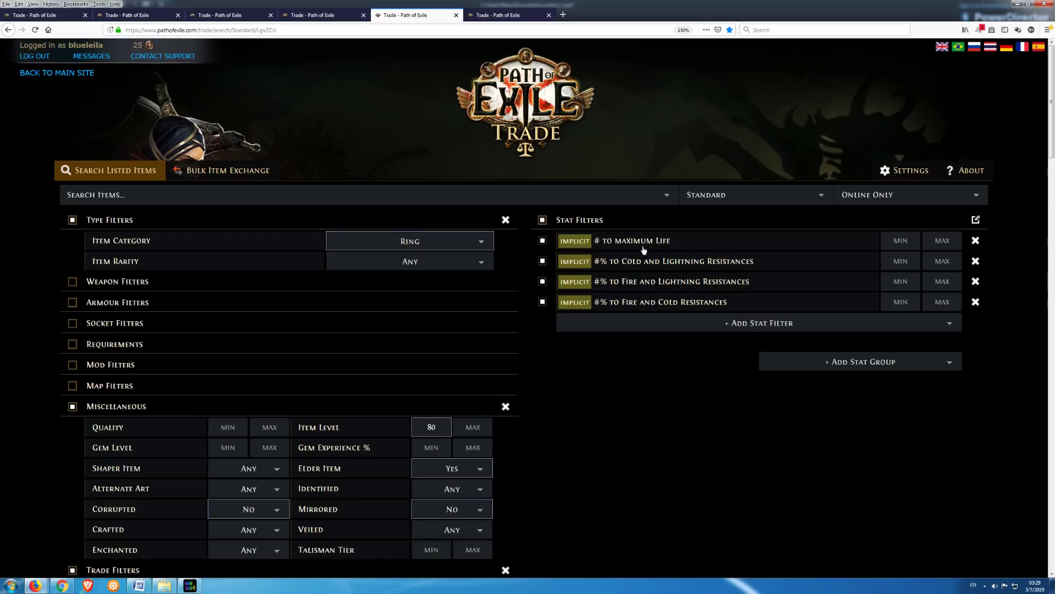
{"action": "scroll", "coordinate": [640, 418], "scroll_direction": "down", "scroll_amount": 3}
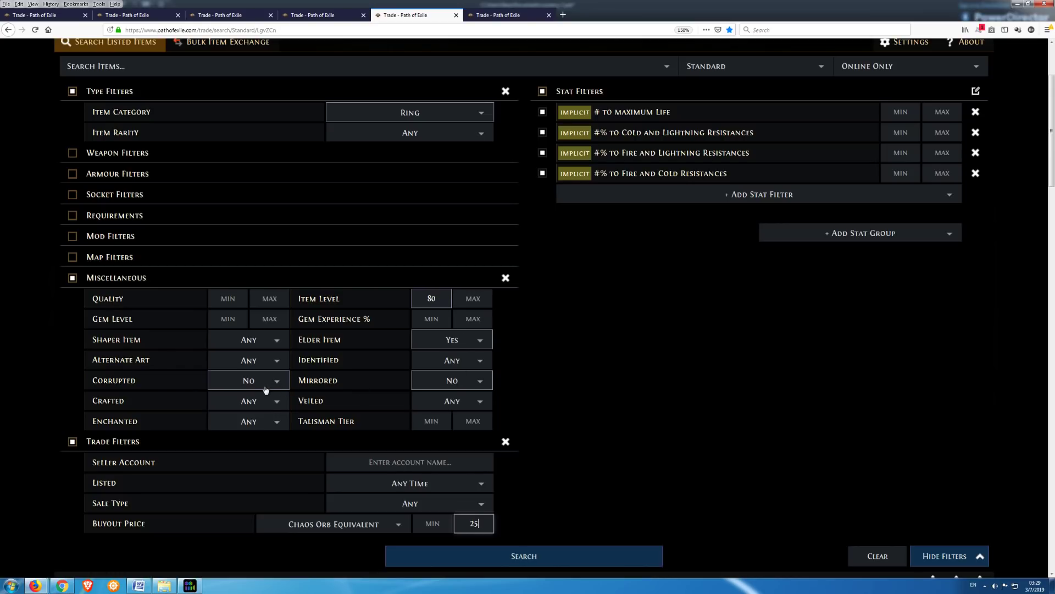
{"action": "key", "text": "Return"}
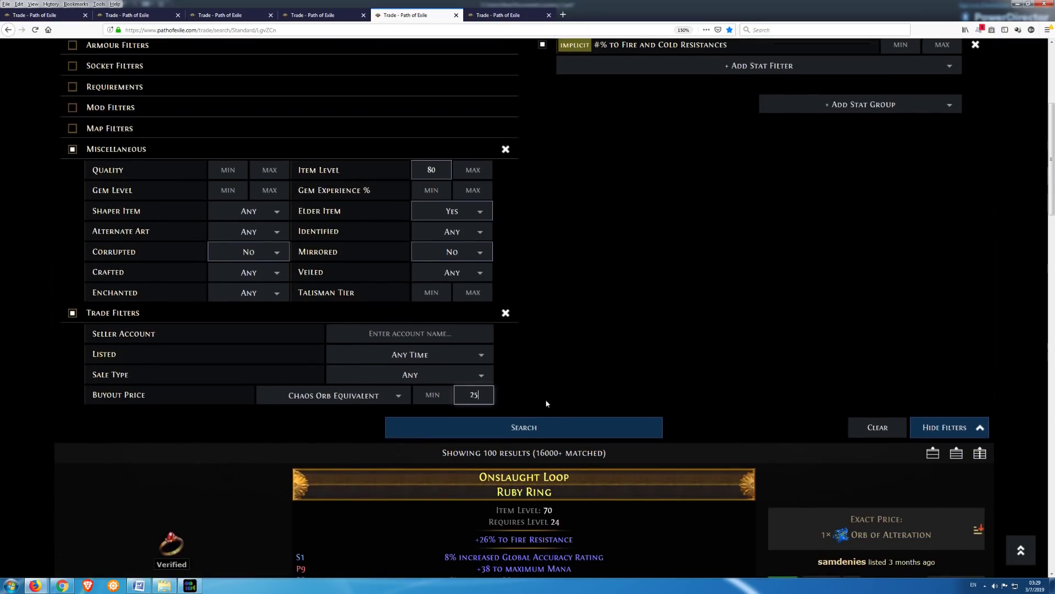
{"action": "scroll", "coordinate": [547, 388], "scroll_direction": "up", "scroll_amount": 1}
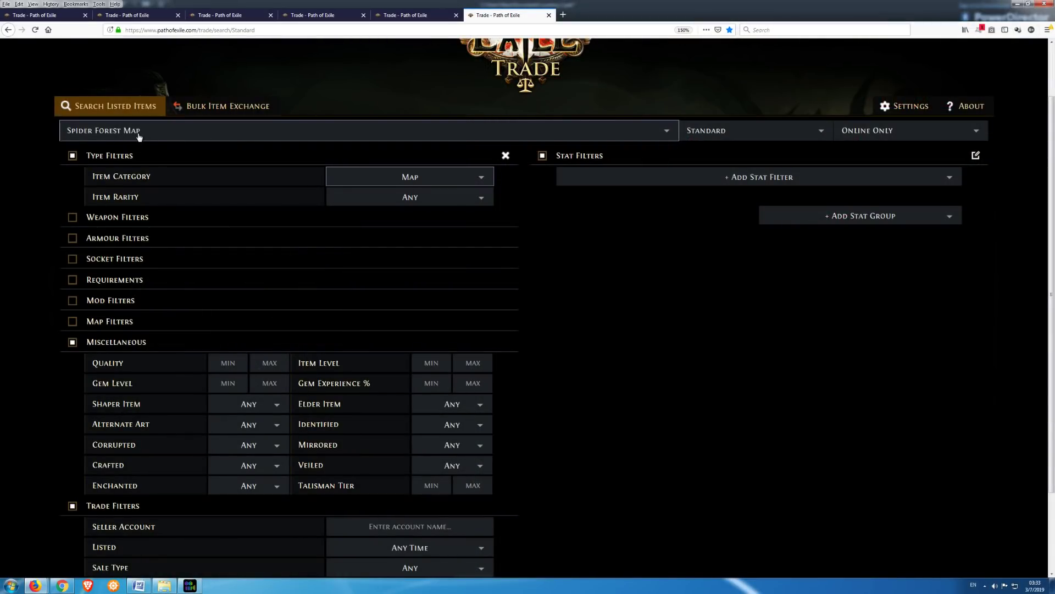
Search for Spider Forest Map listings from online sellers in Standard and browse their asking prices
{"action": "scroll", "coordinate": [684, 286], "scroll_direction": "down", "scroll_amount": 3}
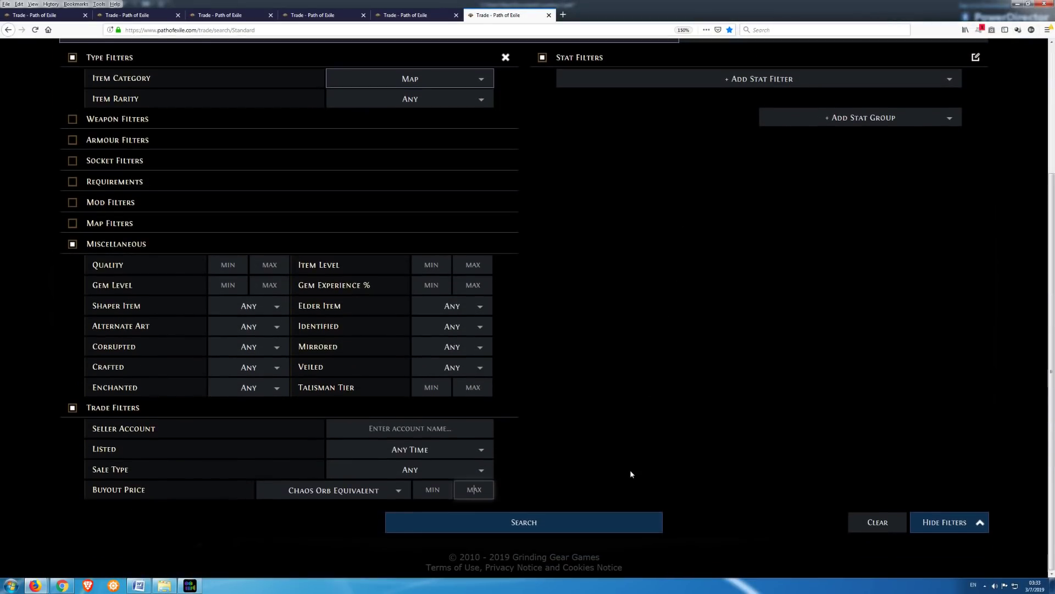
{"action": "left_click", "coordinate": [587, 522]}
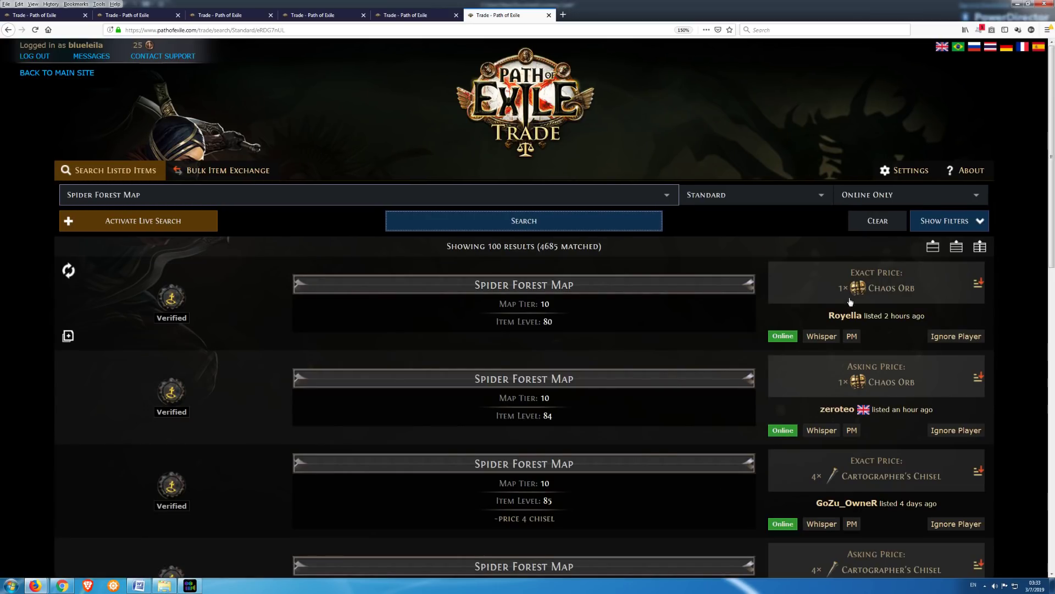
{"action": "scroll", "coordinate": [859, 366], "scroll_direction": "down", "scroll_amount": 3}
{"action": "scroll", "coordinate": [859, 367], "scroll_direction": "down", "scroll_amount": 15}
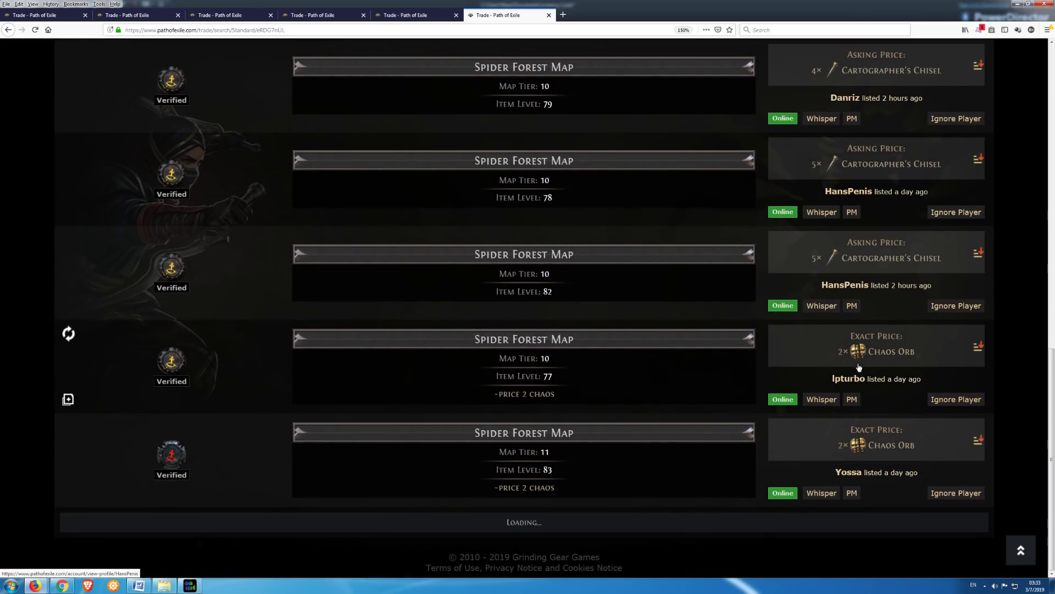
{"action": "scroll", "coordinate": [859, 367], "scroll_direction": "down", "scroll_amount": 3}
{"action": "scroll", "coordinate": [859, 368], "scroll_direction": "up", "scroll_amount": 20}
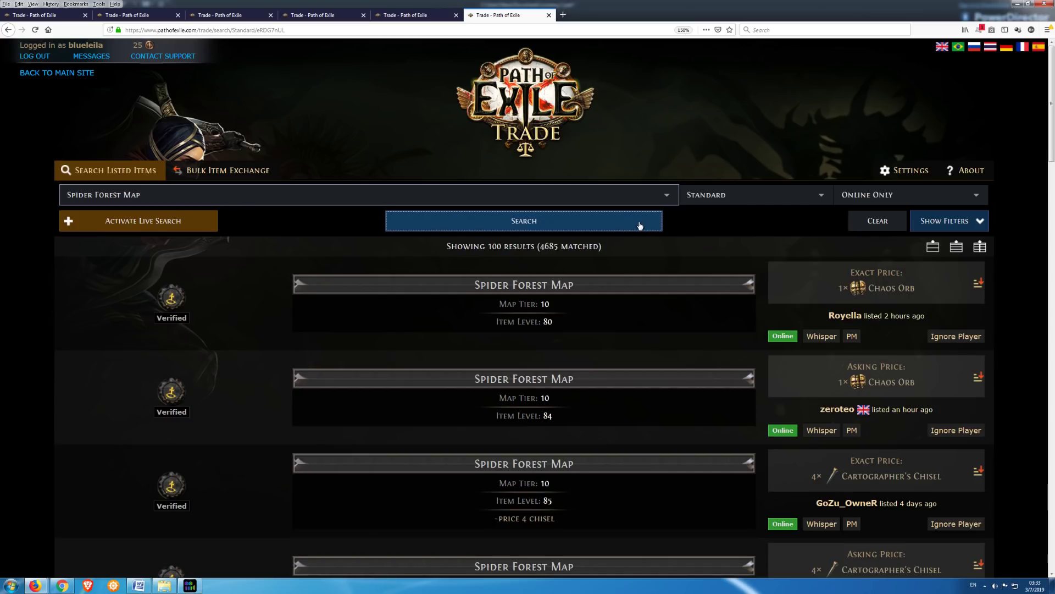
Look at the maps offered under Items I Want in the Bulk Item Exchange and return to the listed items search
{"action": "left_click", "coordinate": [937, 220]}
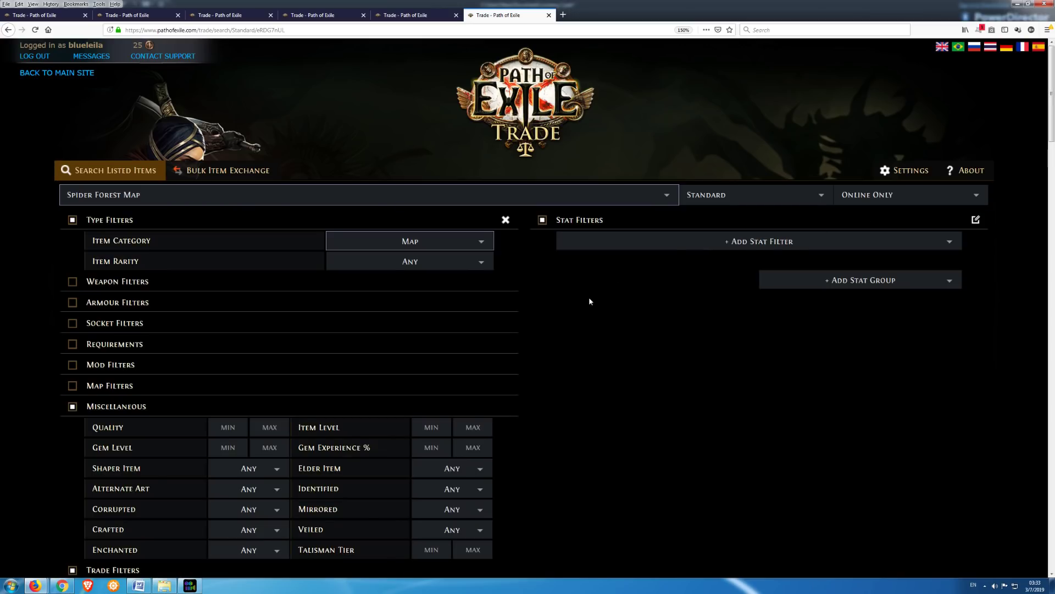
{"action": "left_click", "coordinate": [219, 171]}
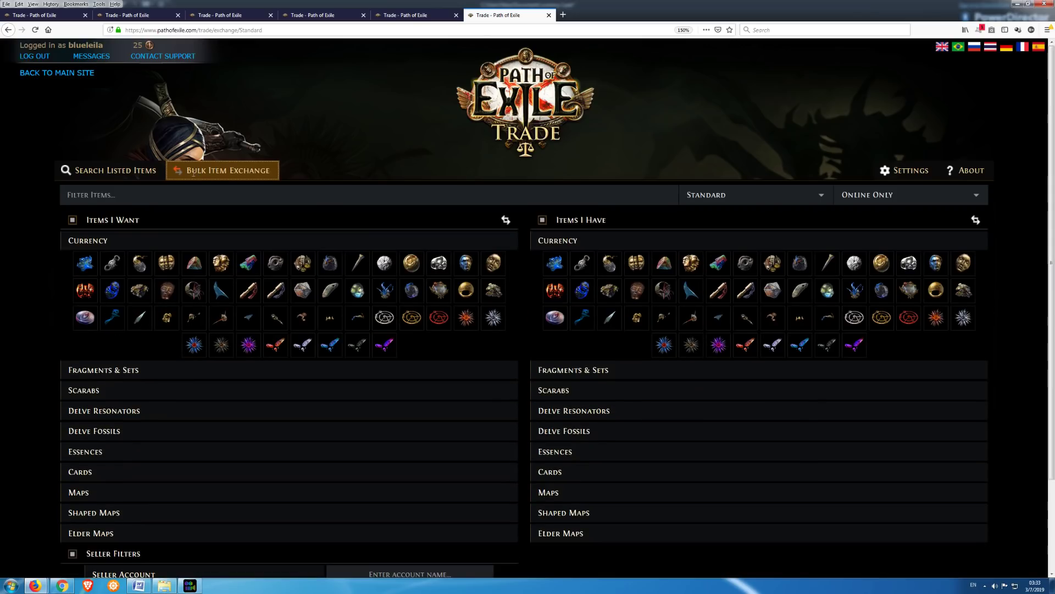
{"action": "left_click", "coordinate": [92, 493]}
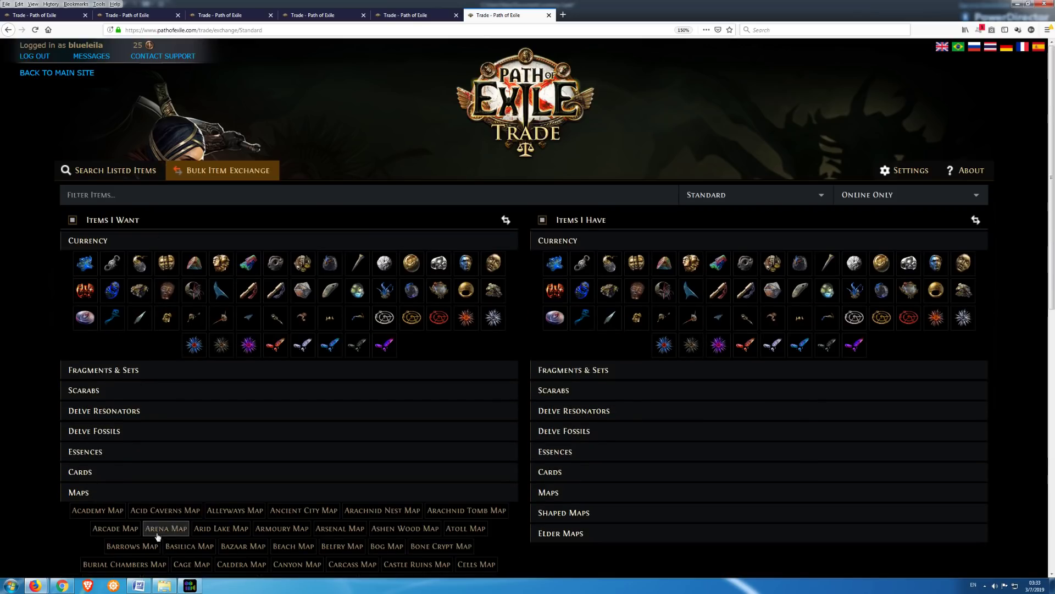
{"action": "left_click", "coordinate": [110, 171]}
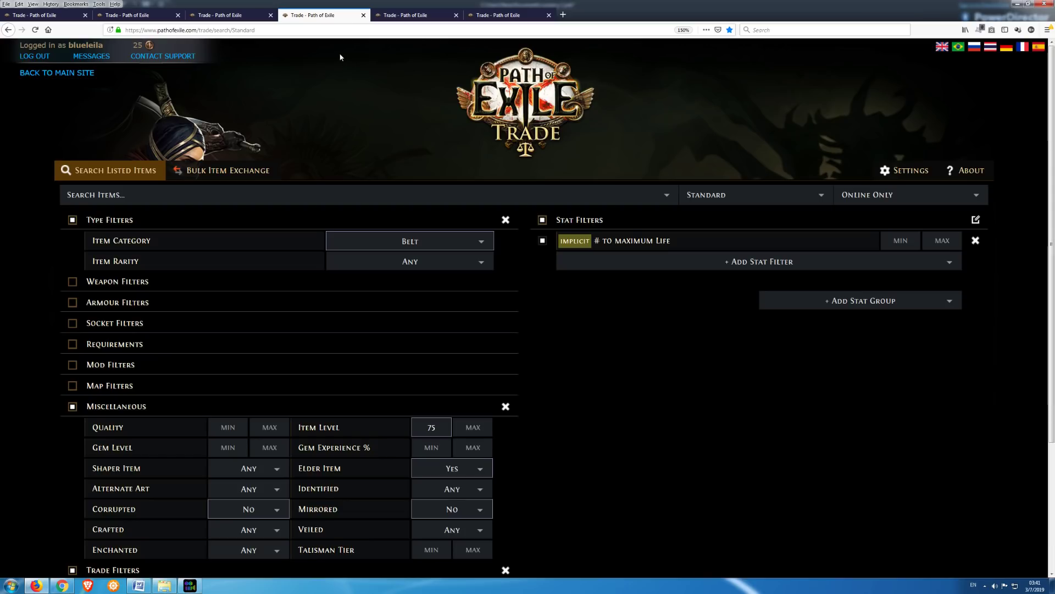
{"action": "right_click", "coordinate": [334, 17]}
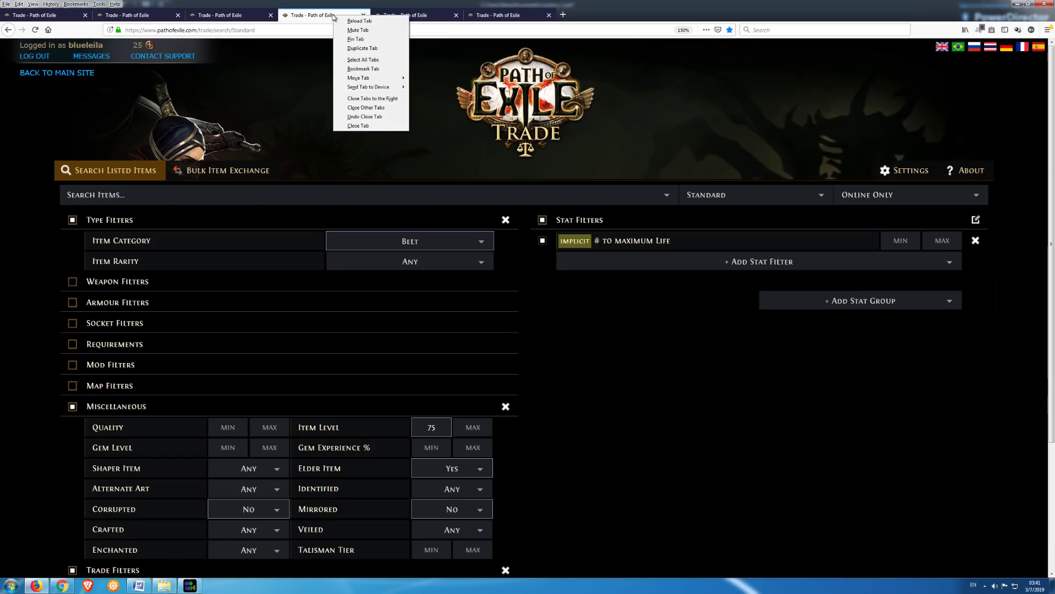
{"action": "left_click", "coordinate": [371, 61]}
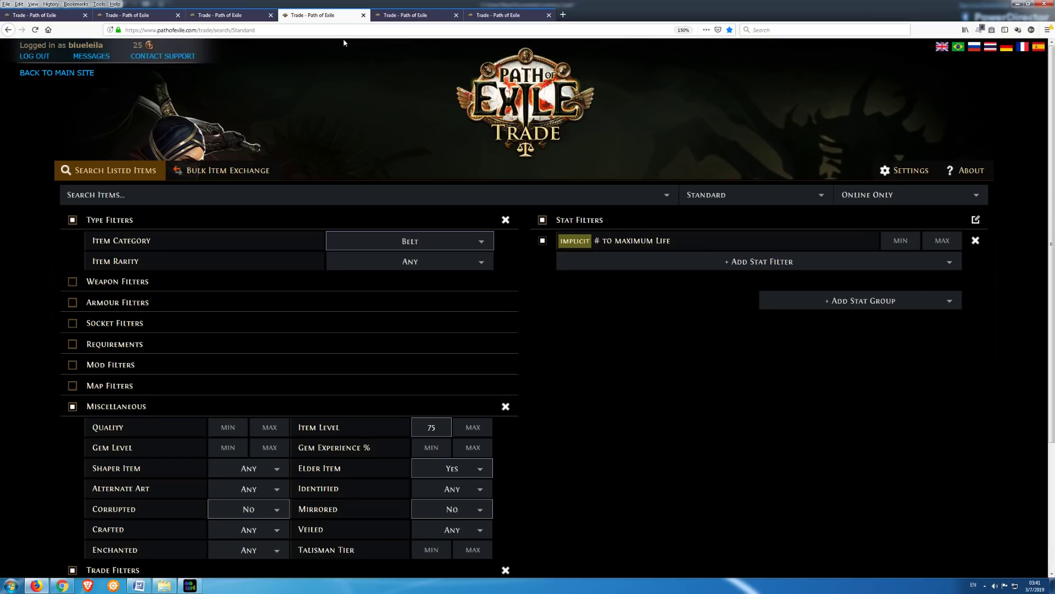
{"action": "right_click", "coordinate": [336, 17]}
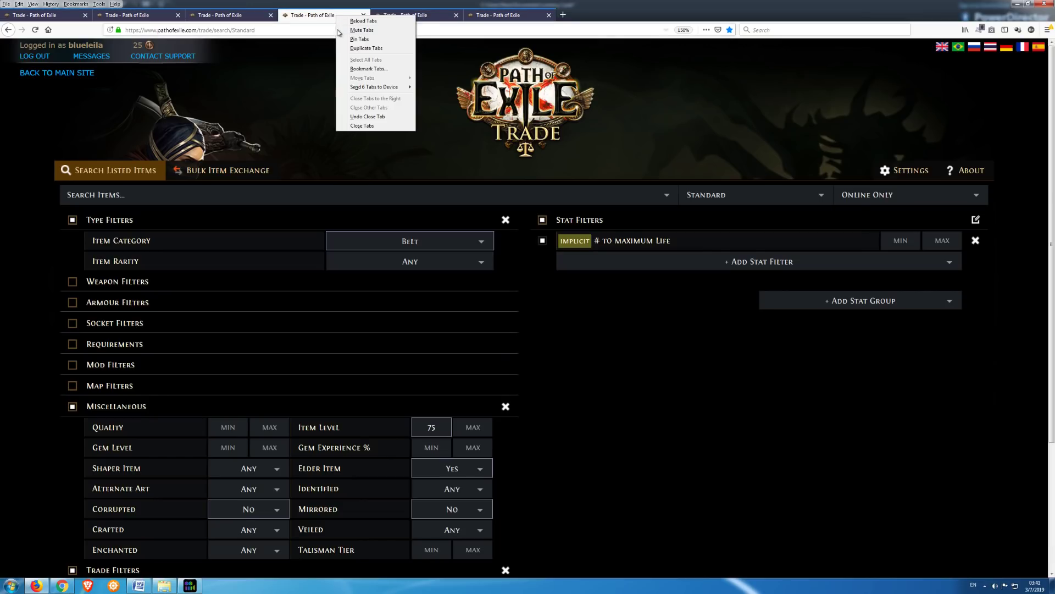
{"action": "left_click", "coordinate": [366, 70]}
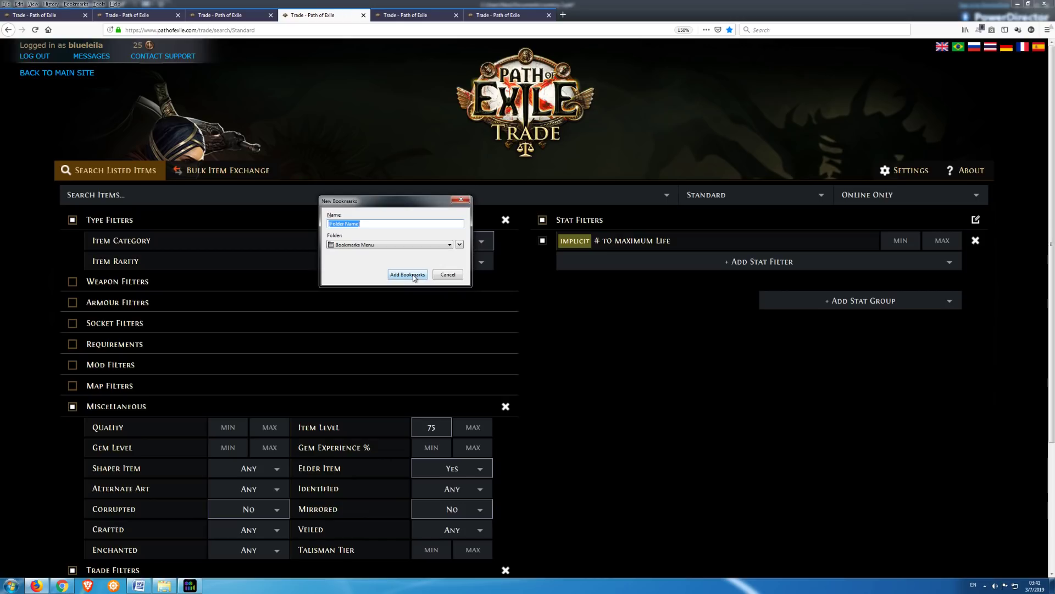
{"action": "left_click", "coordinate": [460, 199]}
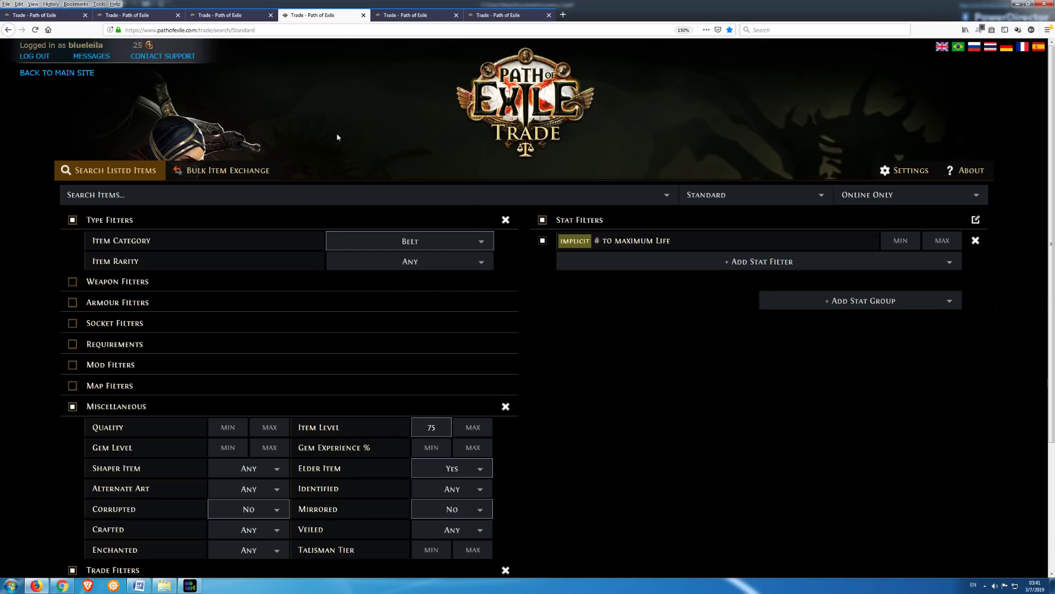
View the trade searches saved in the Live Search bookmark folder and its option for opening them all together
{"action": "left_click", "coordinate": [76, 4]}
{"action": "mouse_move", "coordinate": [112, 71]}
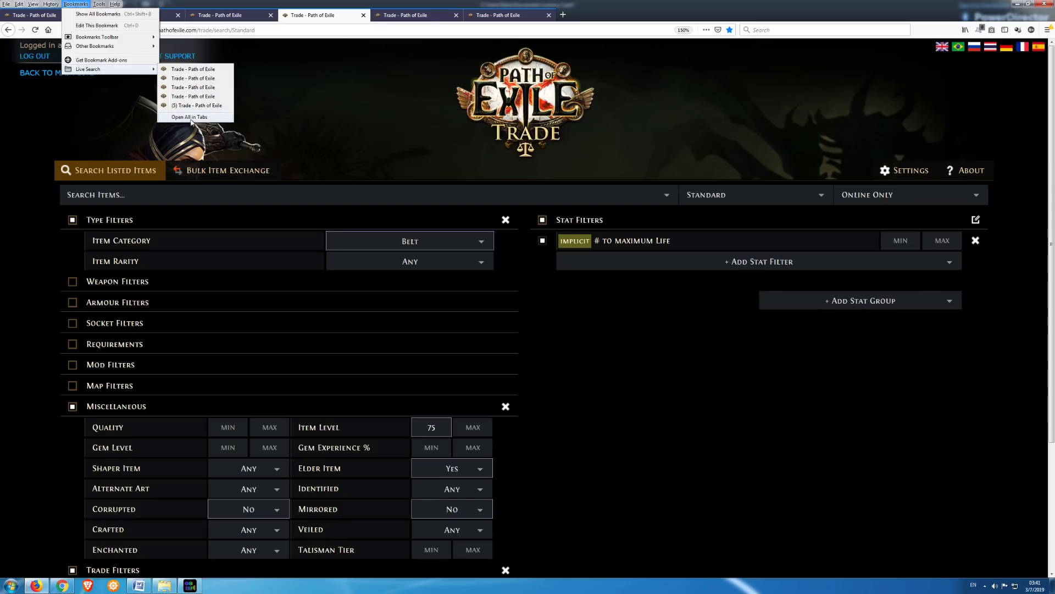
{"action": "key", "text": "Escape"}
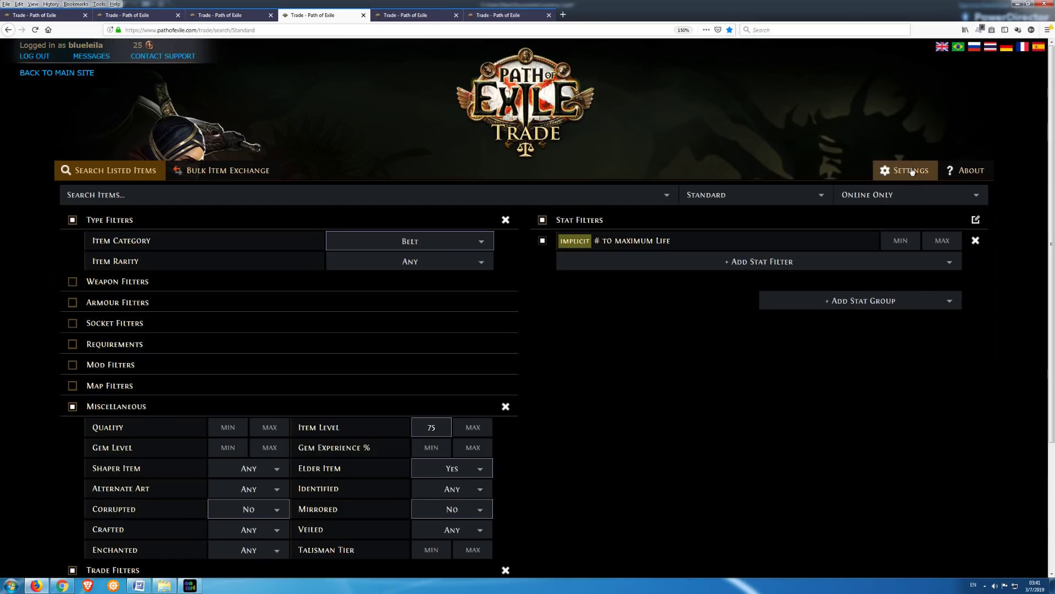
Examine the notification sound and notification volume choices in the trade site's search settings
{"action": "left_click", "coordinate": [911, 172]}
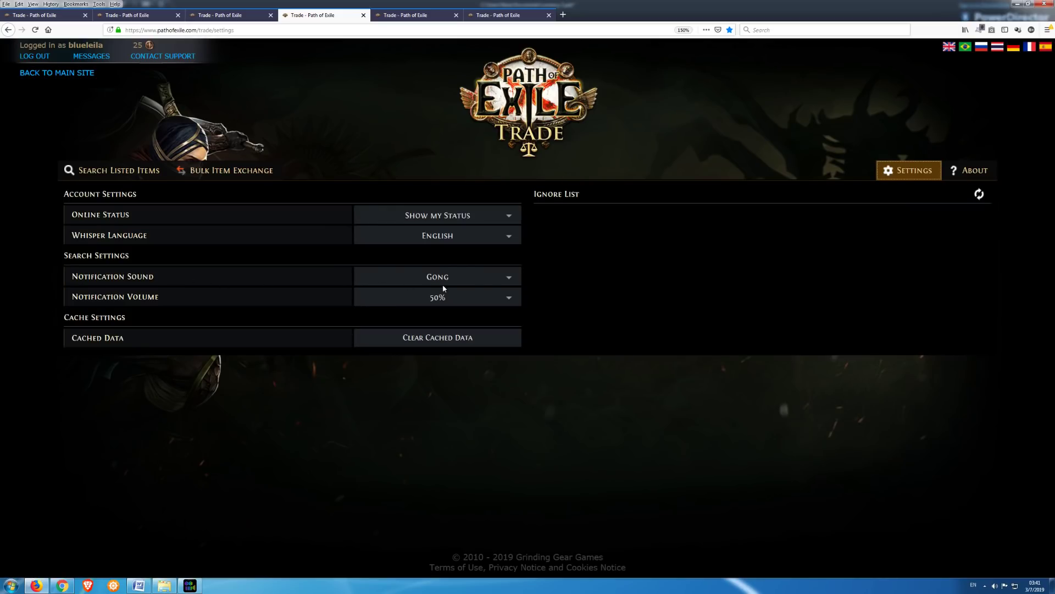
{"action": "left_click", "coordinate": [477, 279]}
{"action": "left_click", "coordinate": [511, 296]}
{"action": "left_click", "coordinate": [485, 299]}
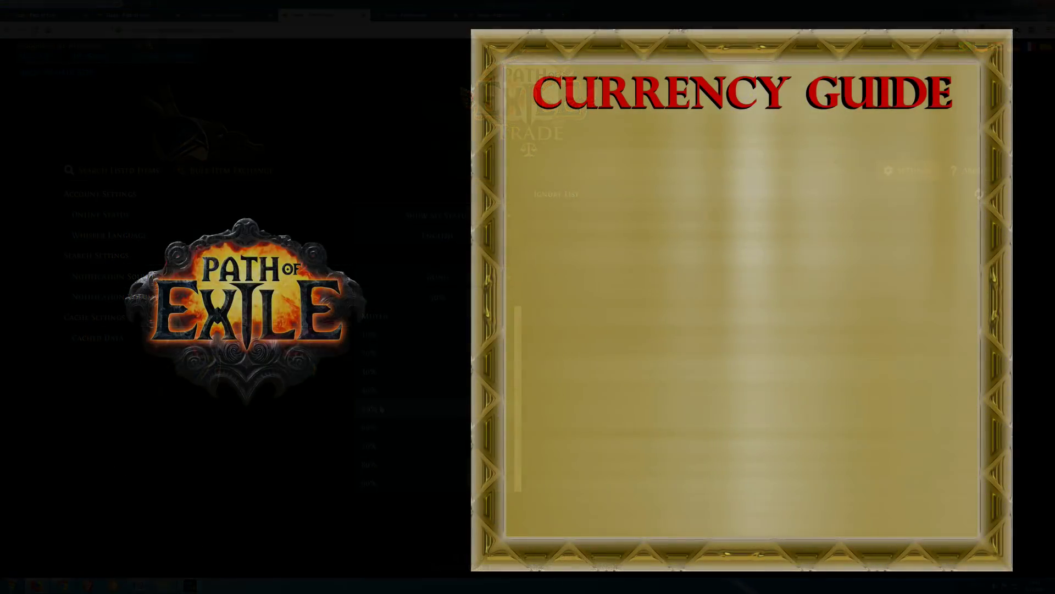